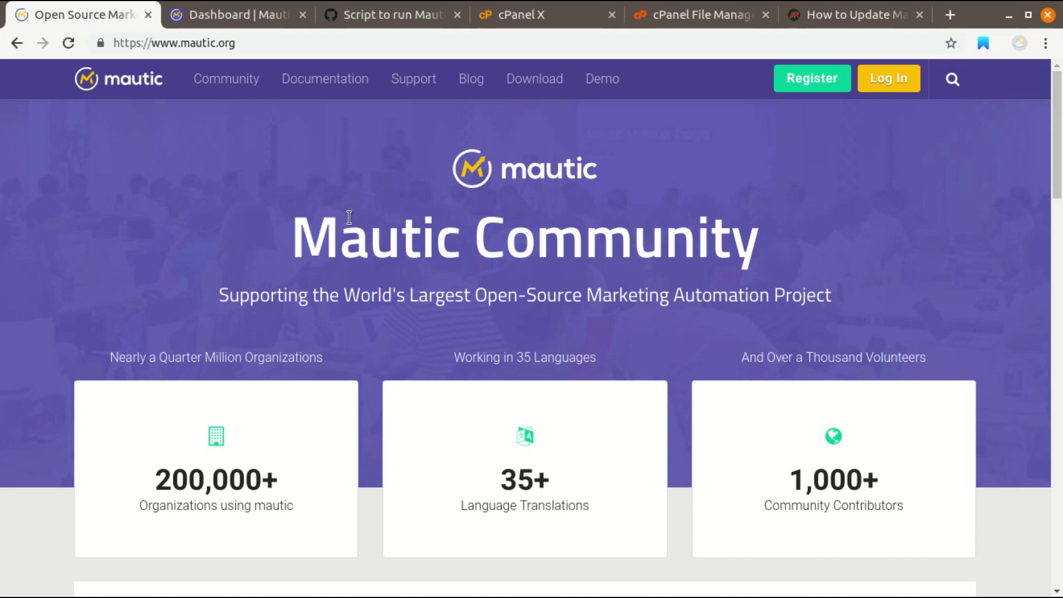
Step: Switch to the Mautic dashboard showing the Contacts created chart for Mar 17 – Apr 17, 2019
left_click(238, 15)
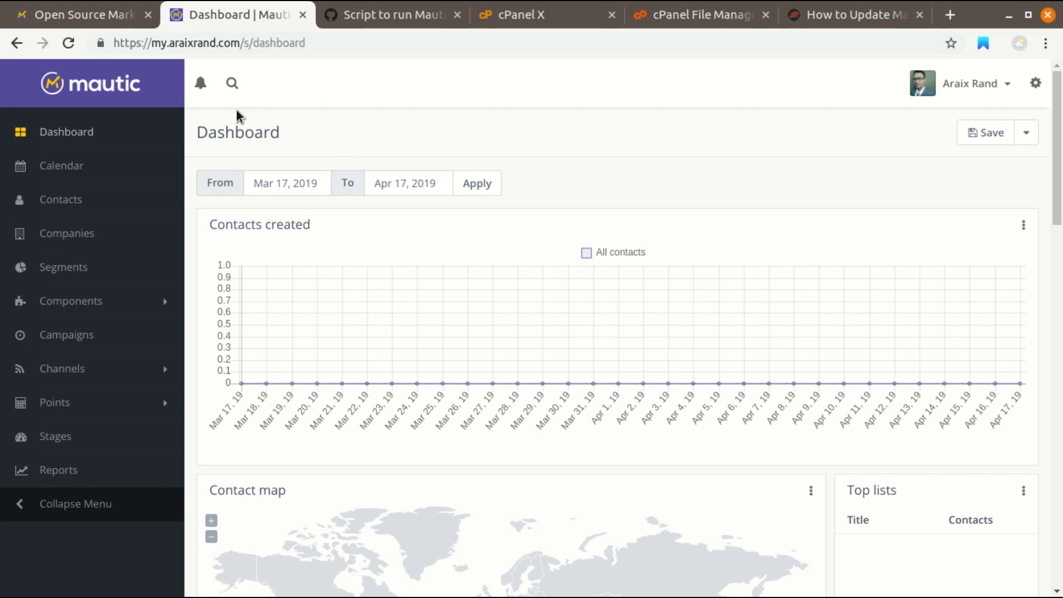
Step: Open the notifications to see that Mautic 2.15.1 is available
left_click(200, 86)
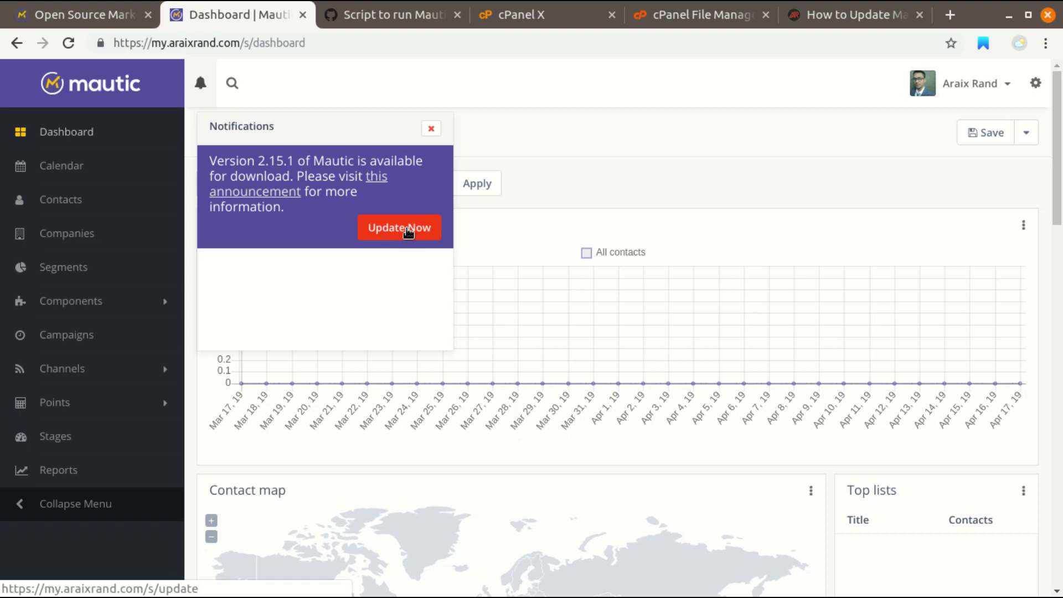
Step: Start the Mautic upgrade from version 2.15.0 to 2.15.1 from the update page
left_click(408, 232)
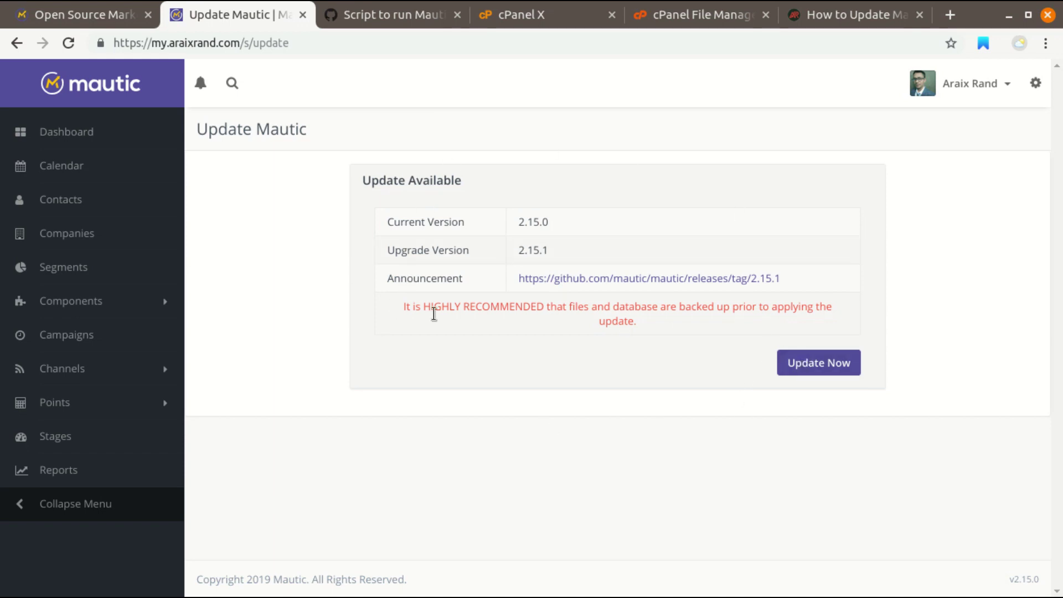
left_click(820, 366)
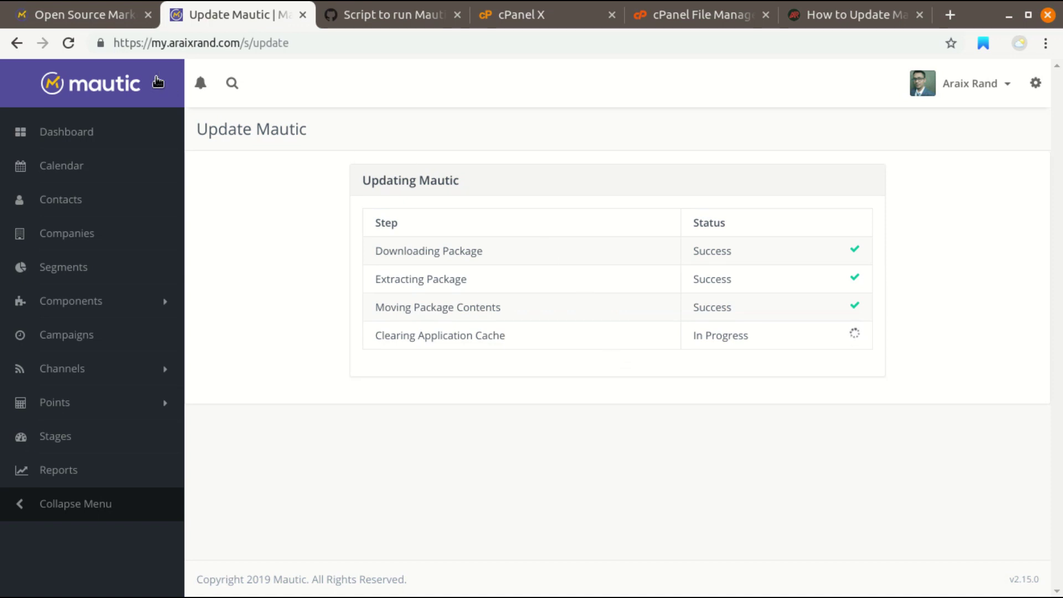
Step: Reload the update page stuck on clearing cache and return to the Dashboard
left_click(68, 43)
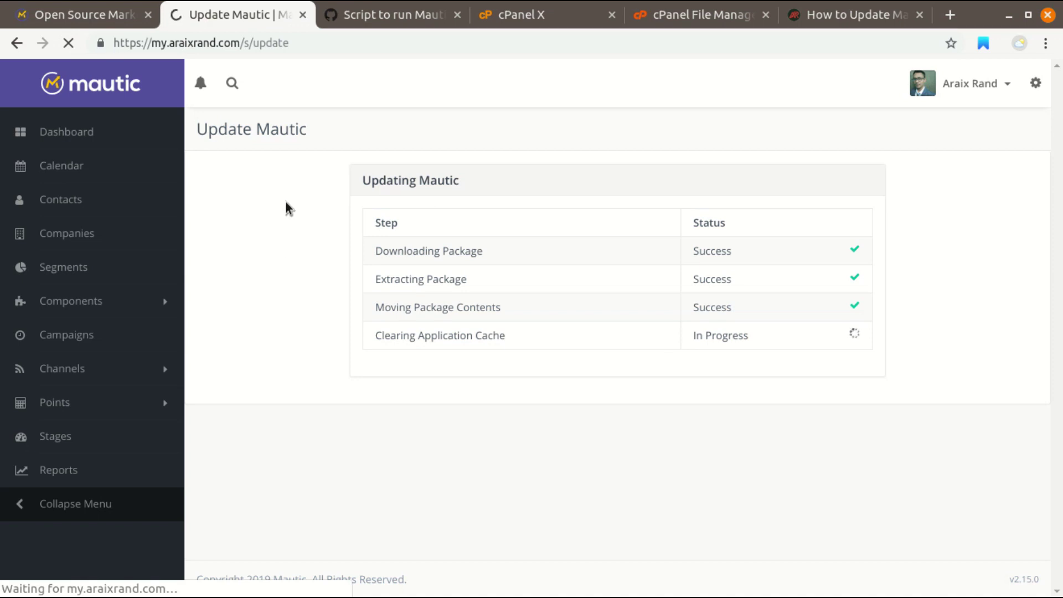
left_click(62, 133)
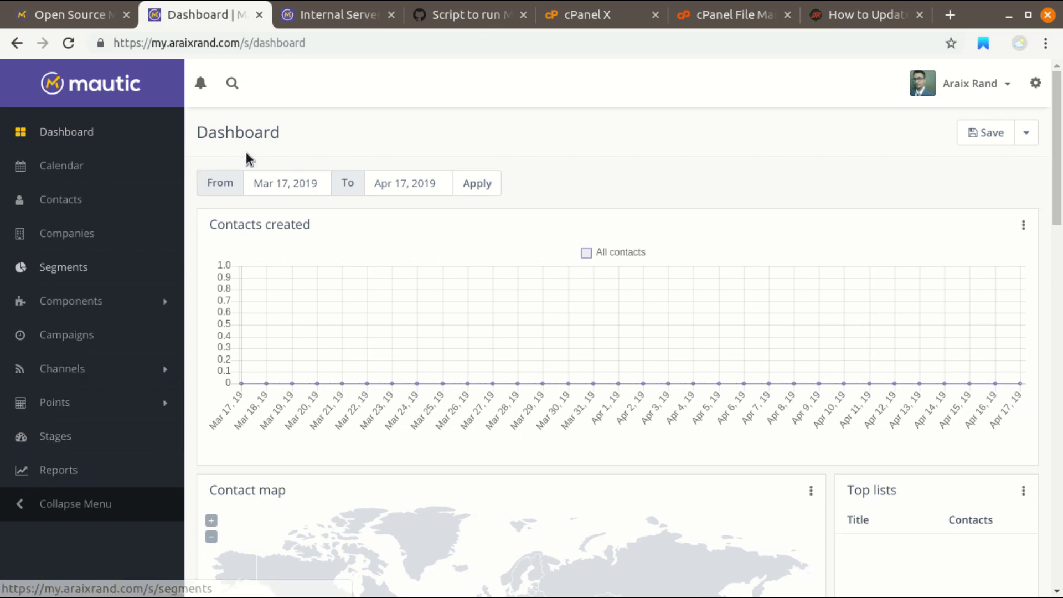
Step: Confirm Reports returns a 500 error, then switch to cPanel's public_html/my listing
left_click(330, 15)
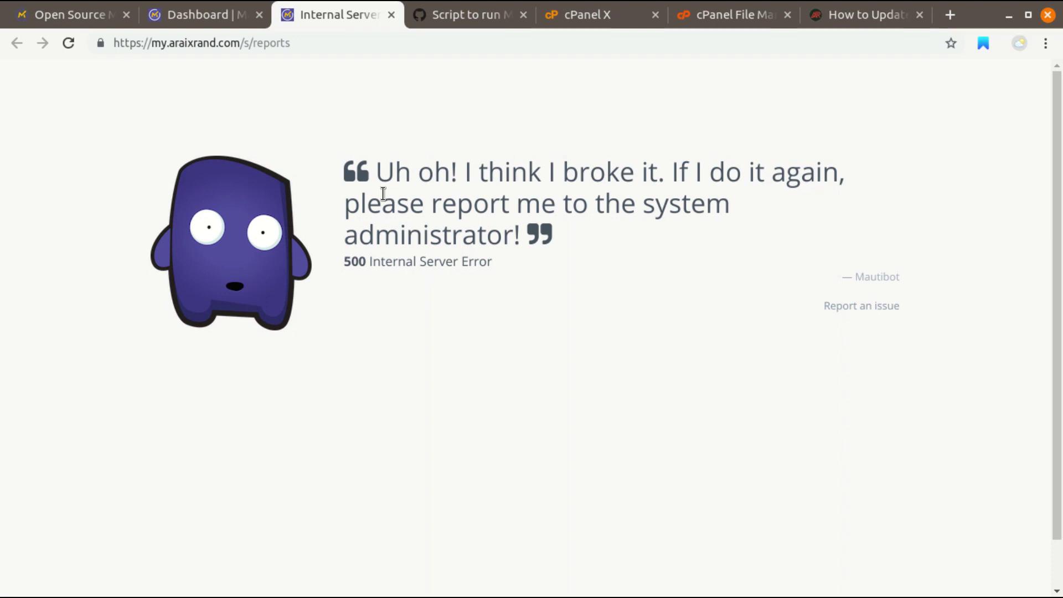
key("ctrl+6")
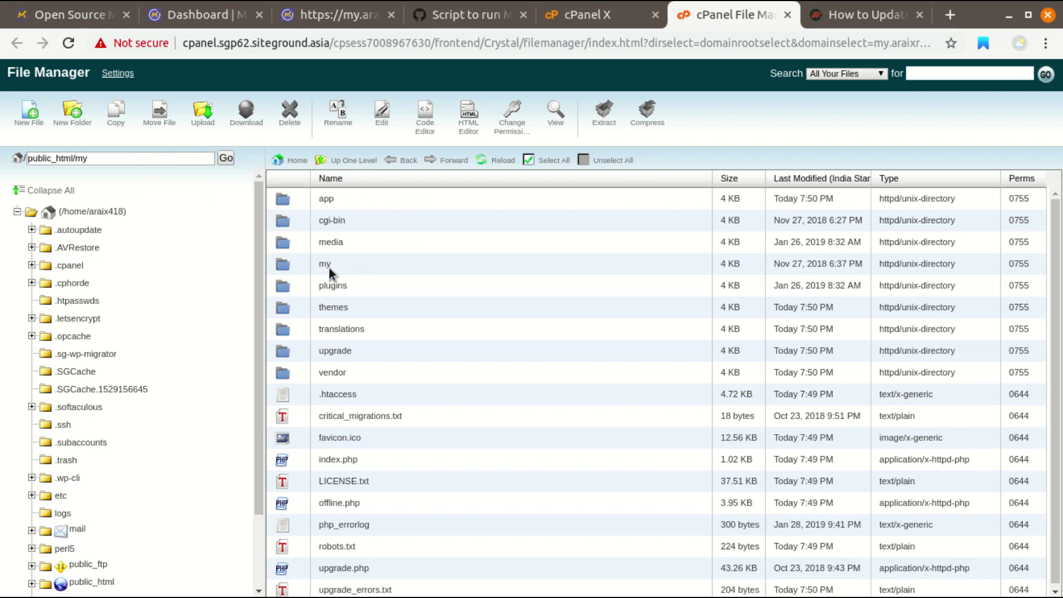
Step: Create an empty commands.php in public_html/my and open it in the text editor
left_click(34, 122)
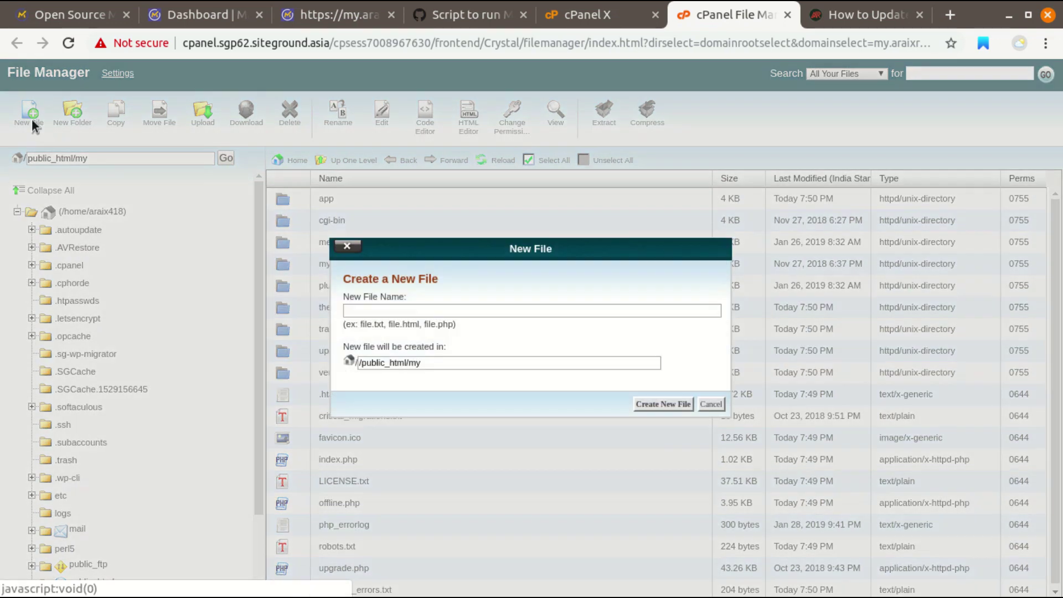
type("dommands.php")
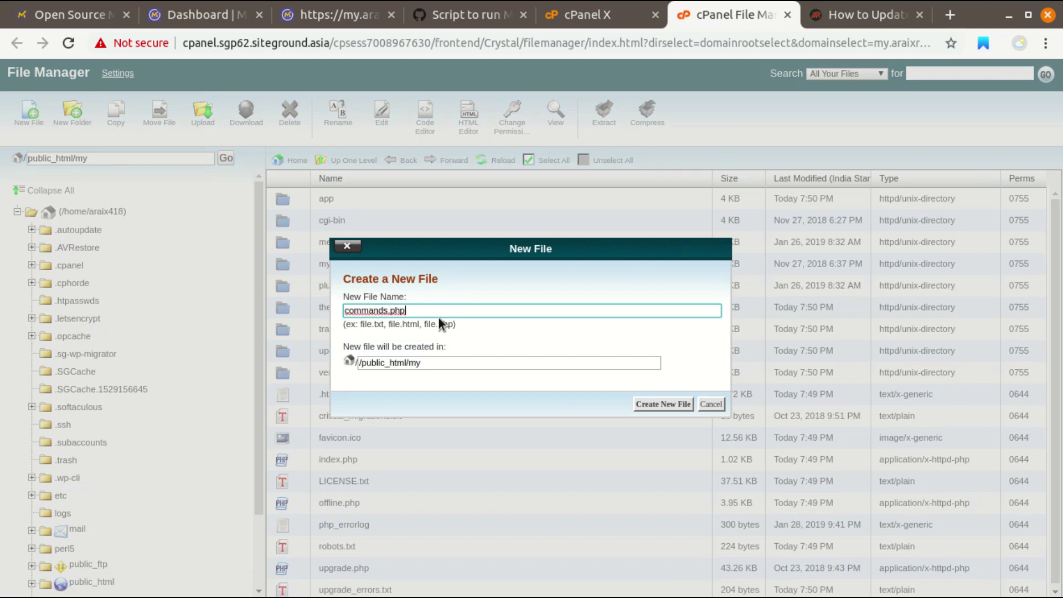
left_click(663, 404)
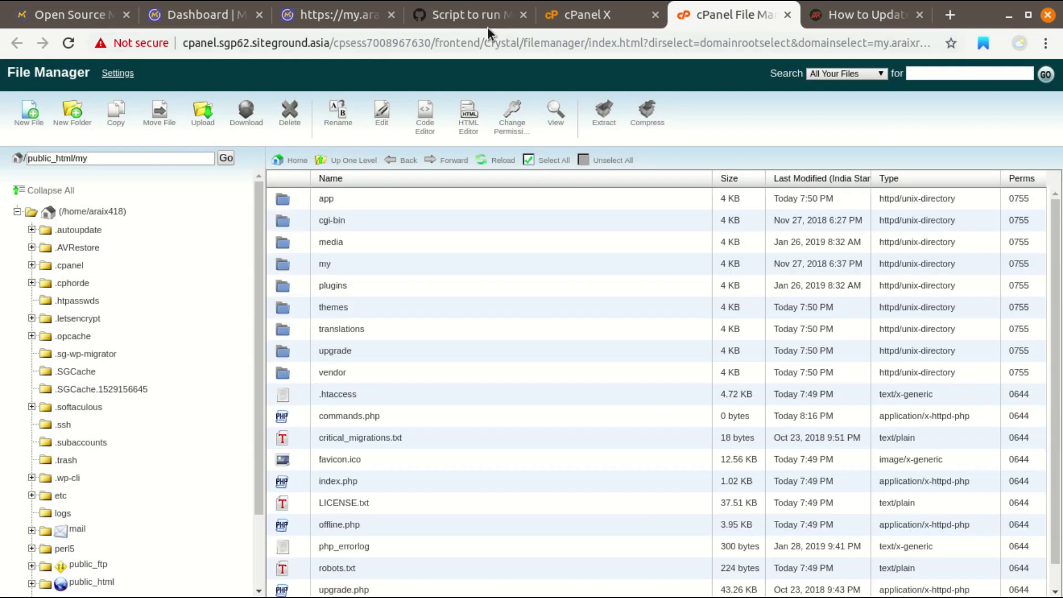
left_click(372, 417)
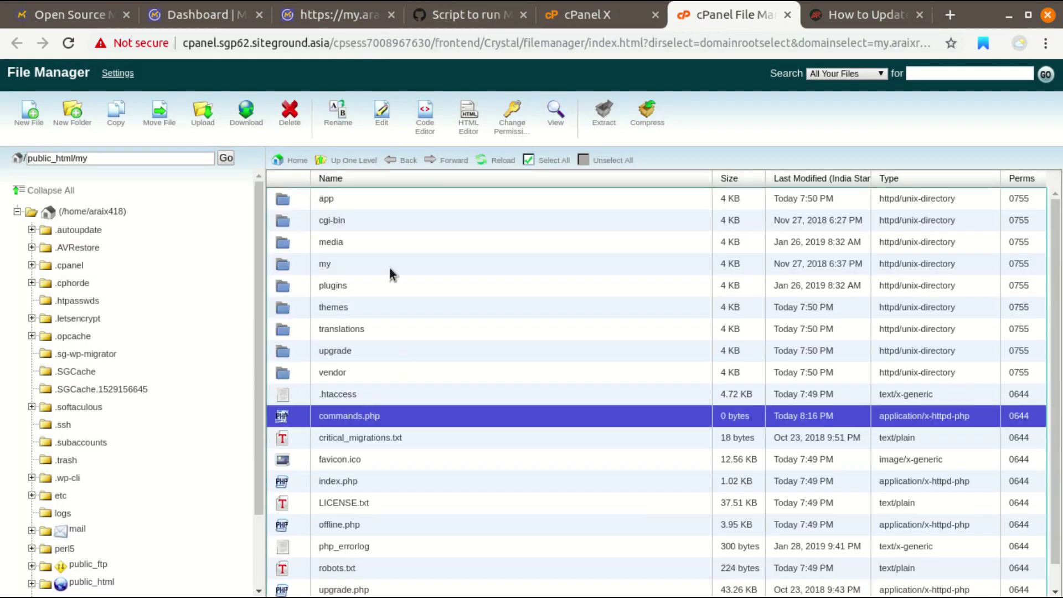
left_click(374, 118)
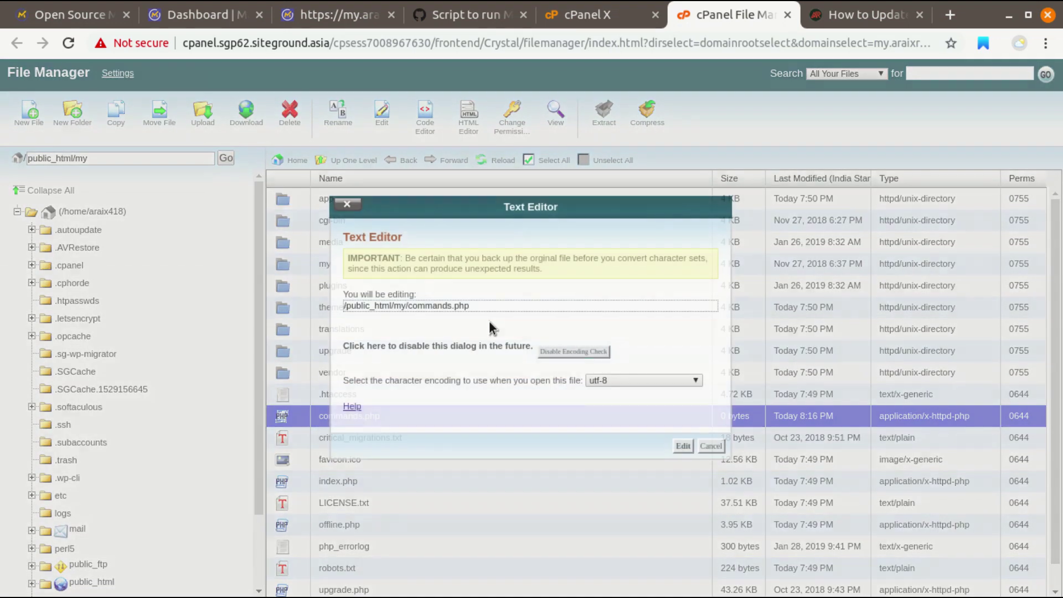
left_click(682, 445)
Step: Select lines 1 through 79 of the Script to run Mautic gist code
left_click(401, 16)
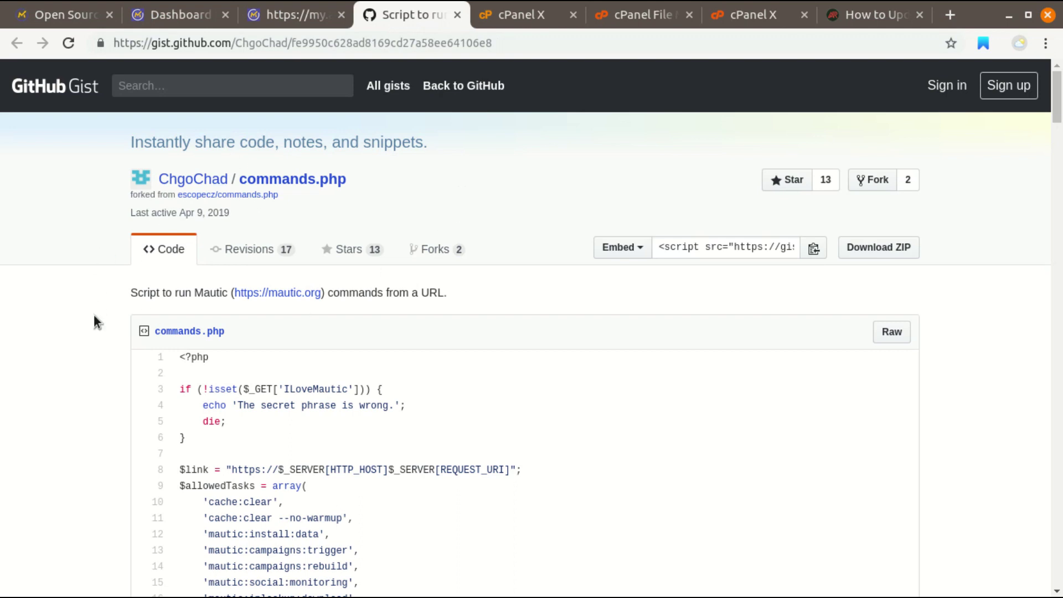
scroll(94, 322, "down", 2)
scroll(95, 321, "down", 1)
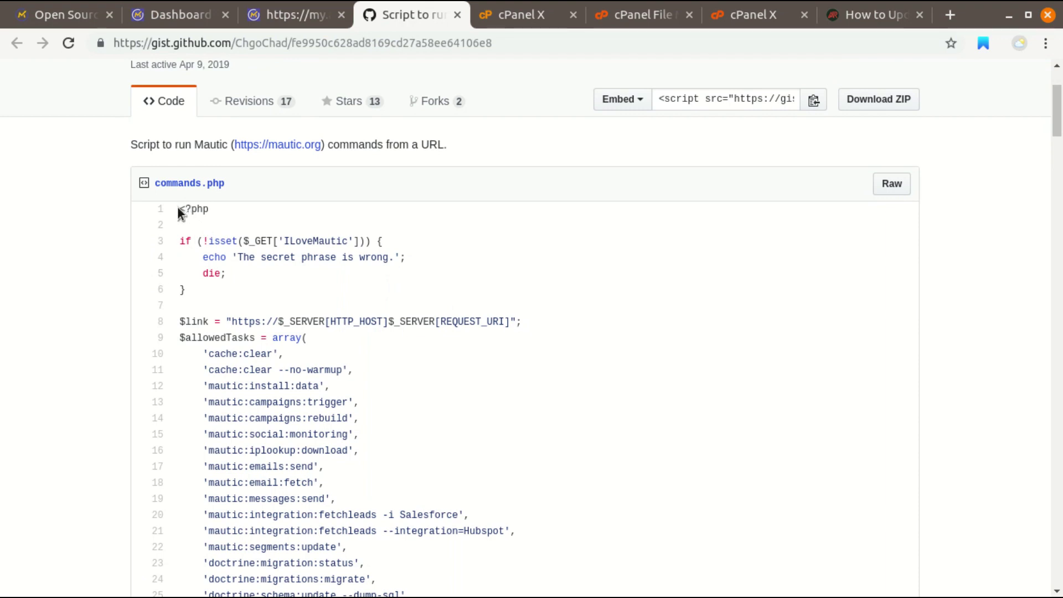
left_click_drag(178, 209, 249, 285)
scroll(261, 359, "down", 2)
scroll(261, 359, "down", 20)
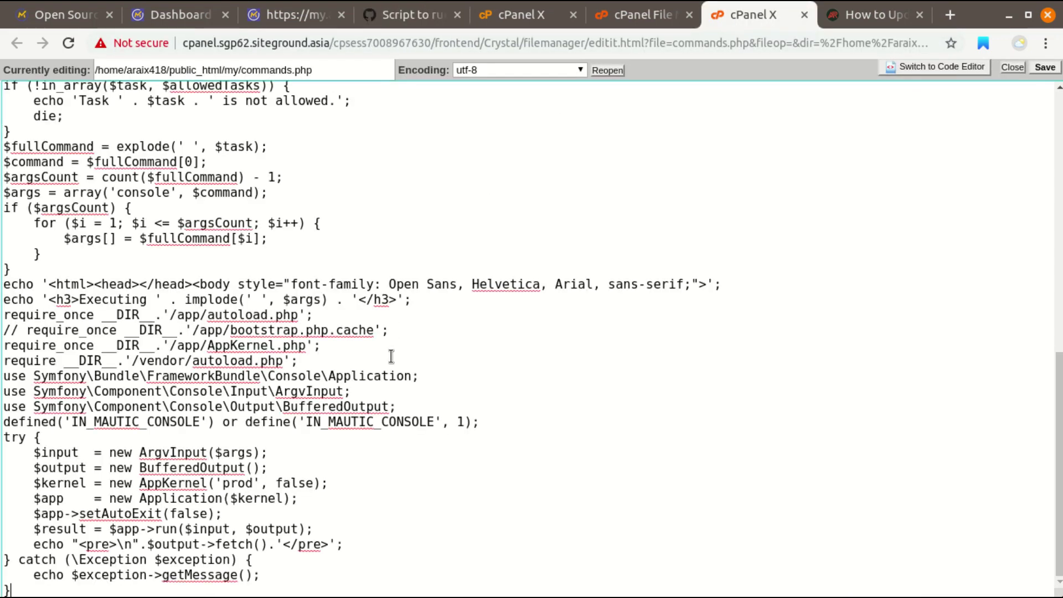
Step: Replace the script's default secret phrase with your own, save commands.php, and view its task list
scroll(261, 293, "up", 10)
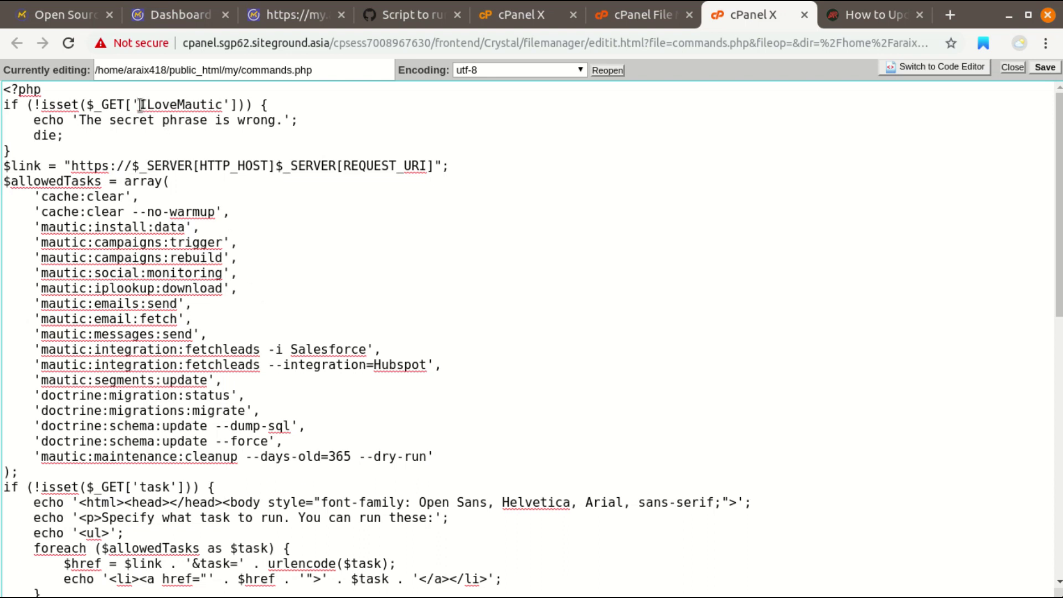
left_click_drag(139, 105, 221, 107)
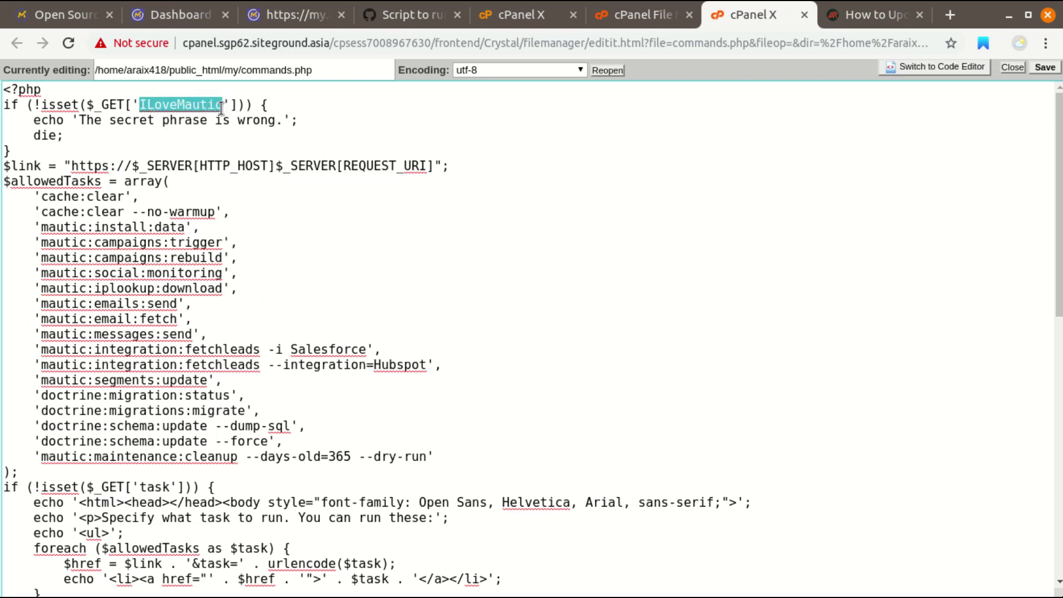
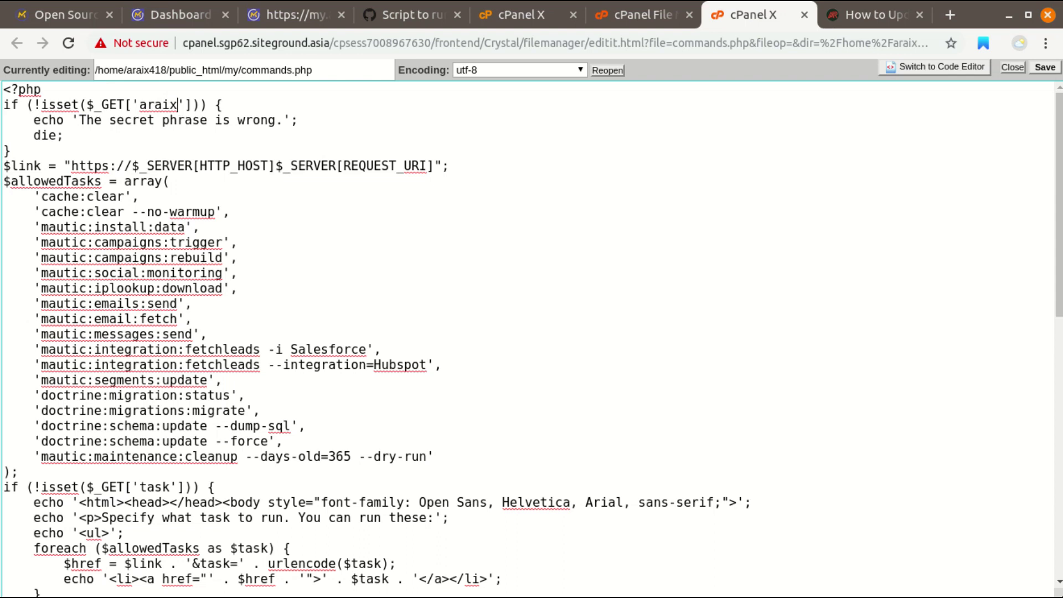
left_click(1044, 67)
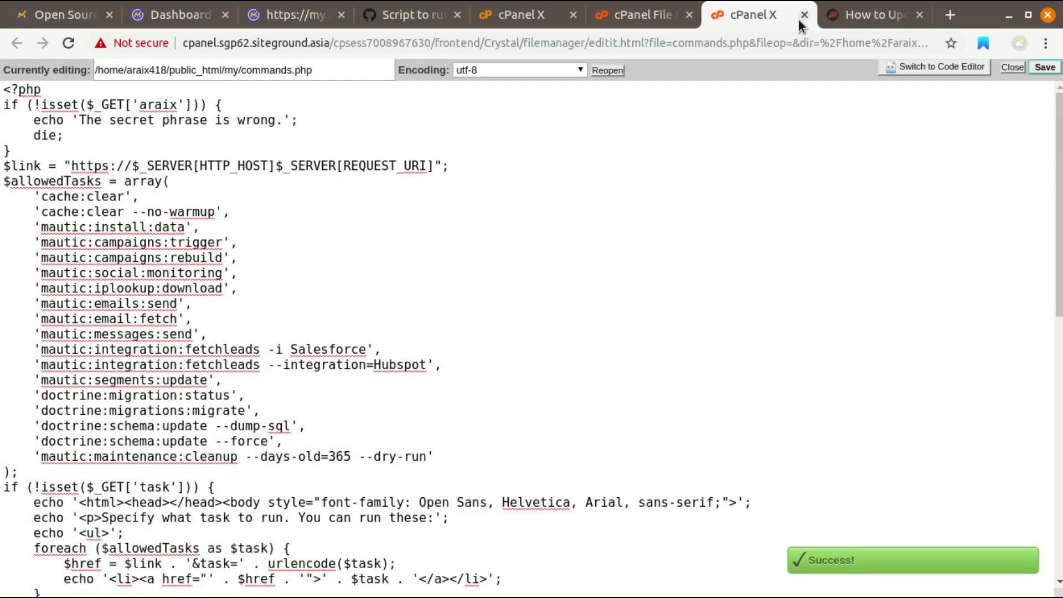
left_click(801, 16)
left_click(343, 15)
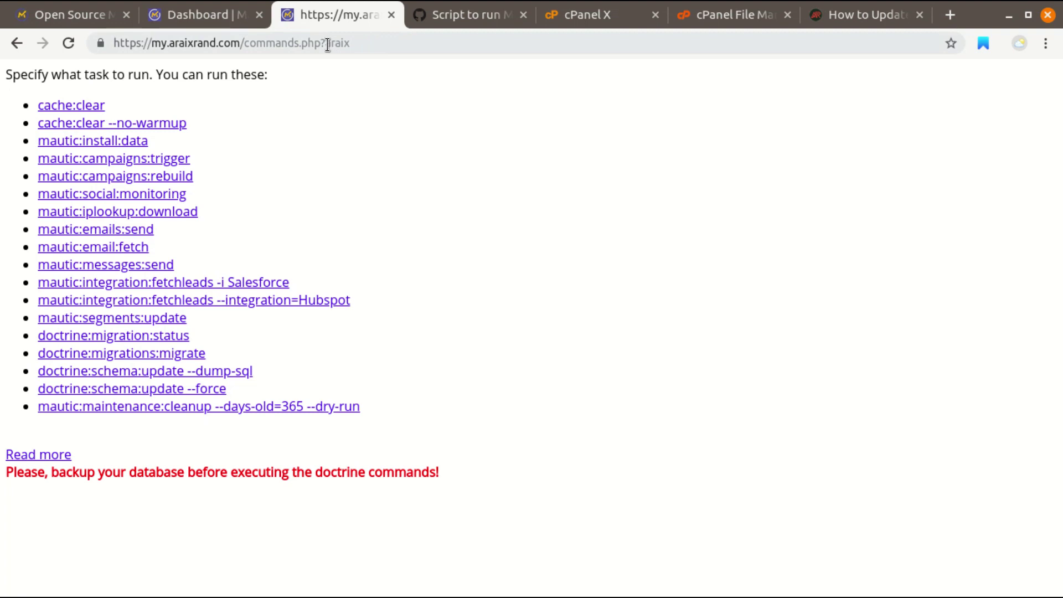
left_click(360, 50)
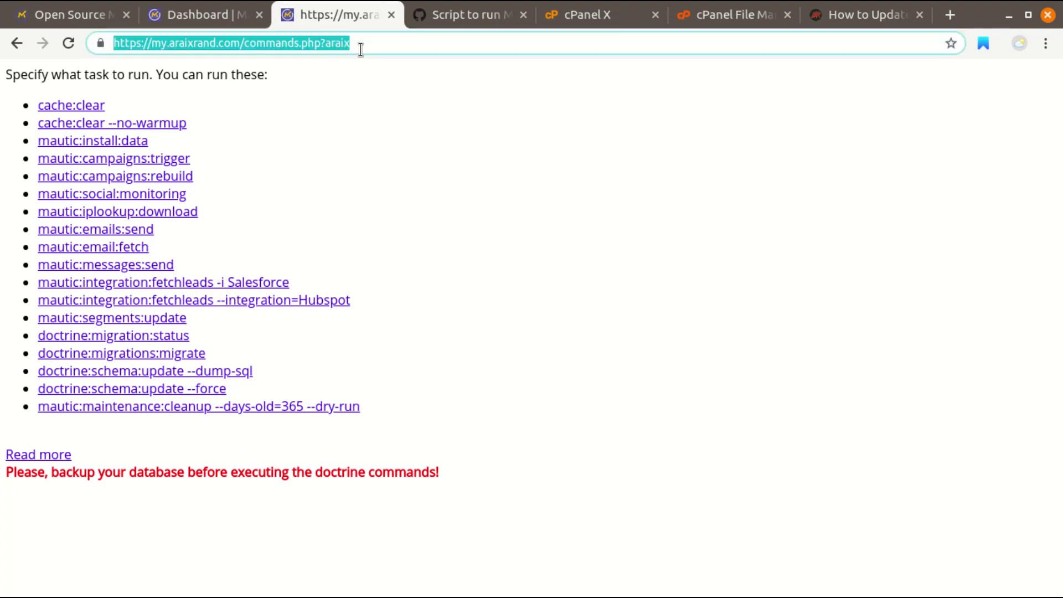
left_click(387, 145)
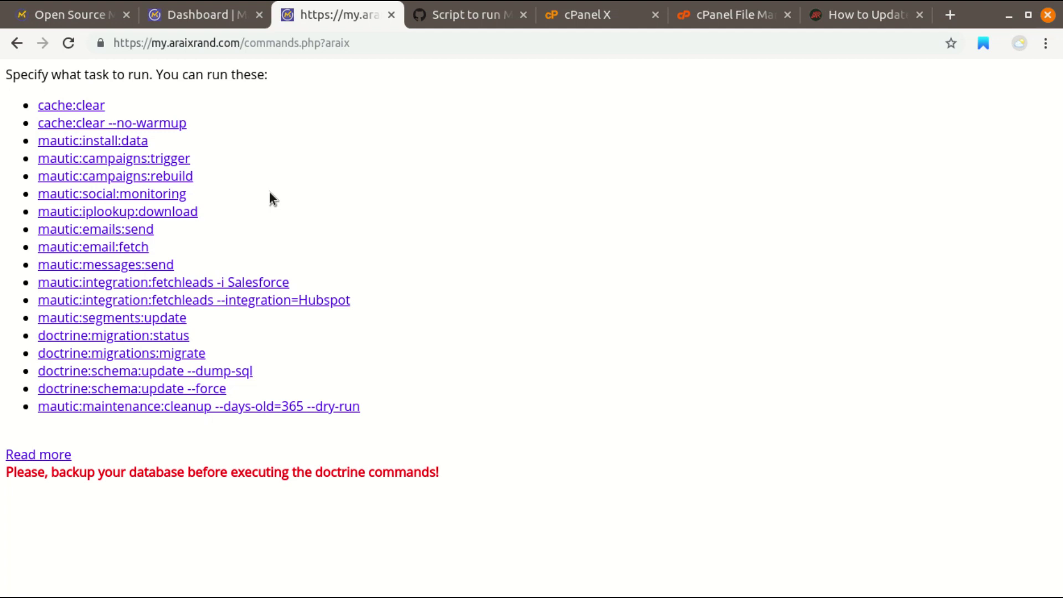
Step: Run cache:clear and check that the Reports page still gives a 500 error
left_click(78, 105)
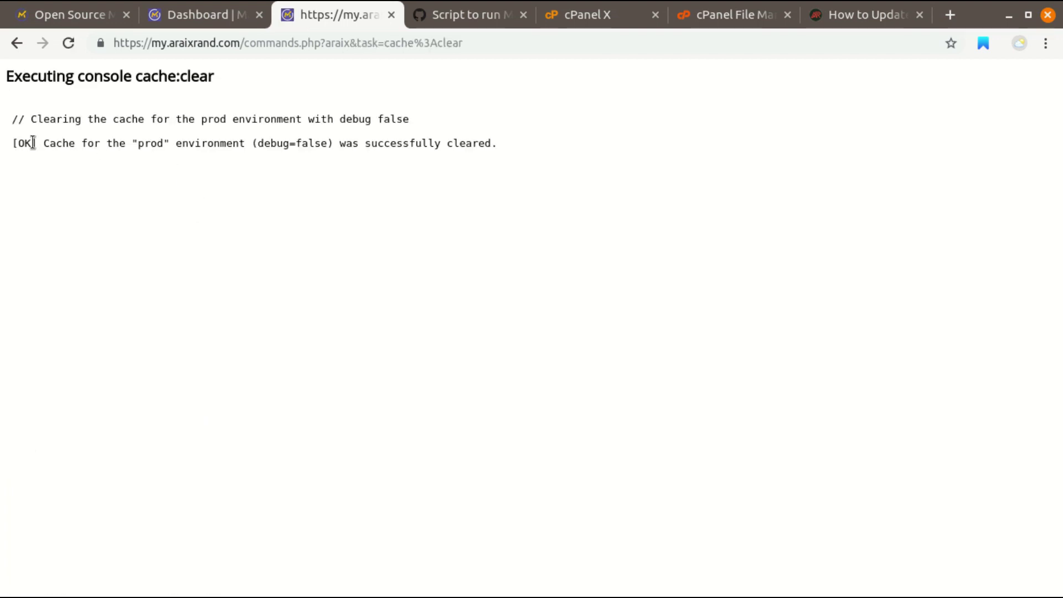
left_click_drag(12, 143, 525, 141)
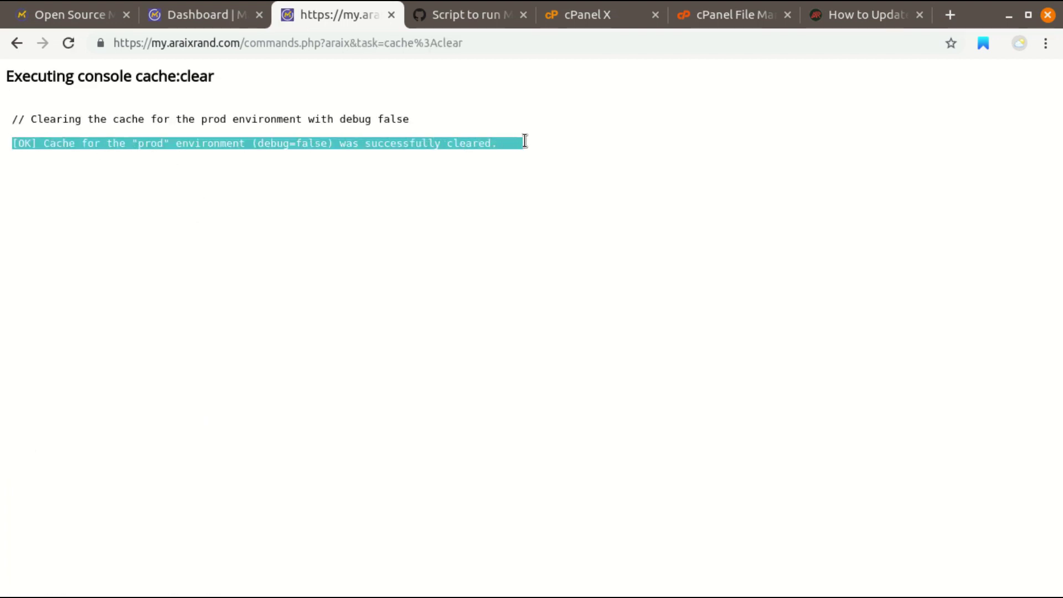
left_click(201, 18)
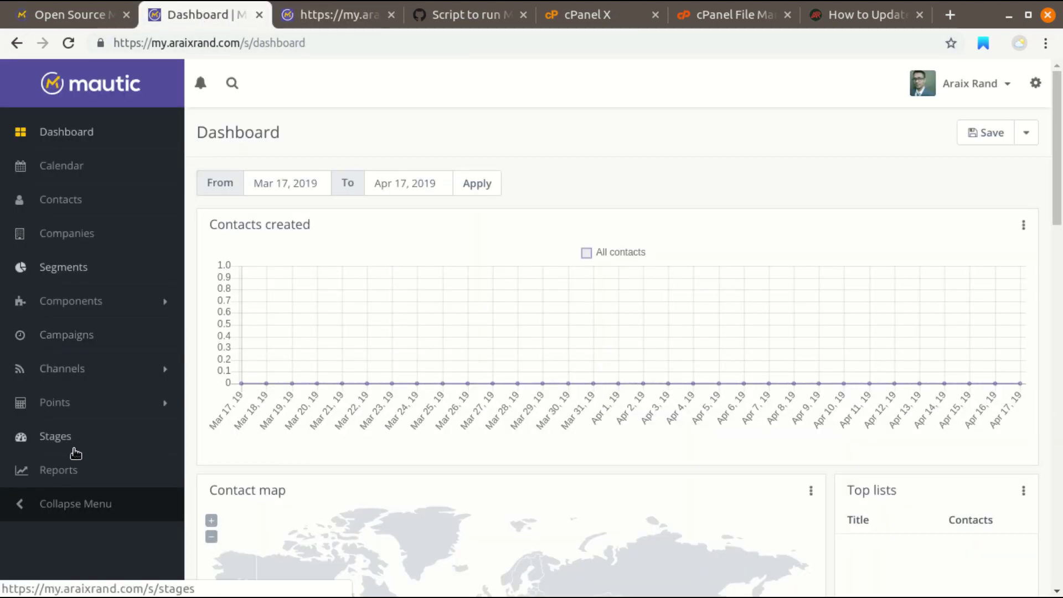
left_click(60, 471)
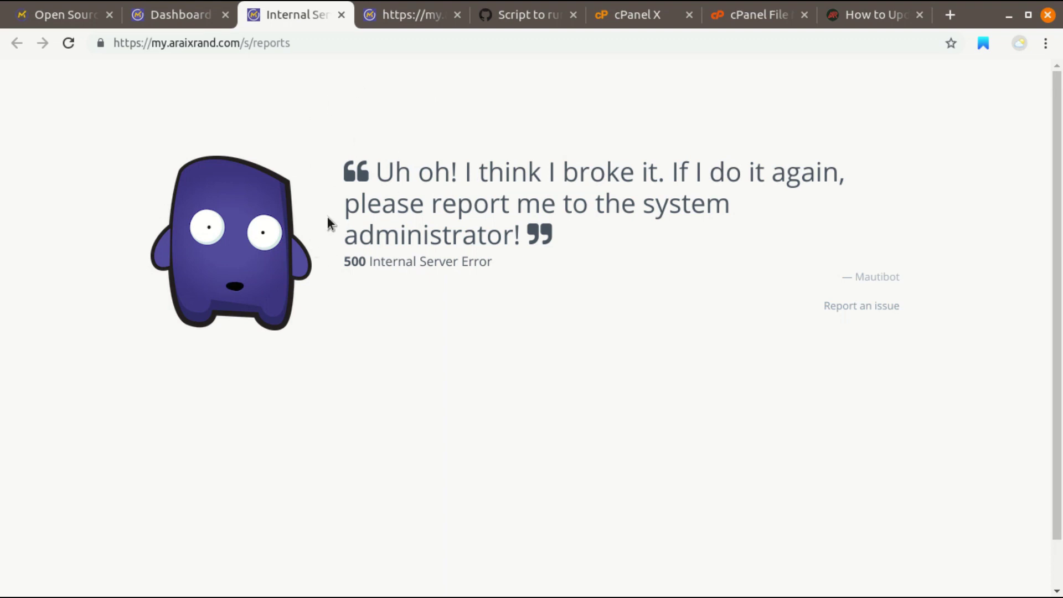
left_click(405, 17)
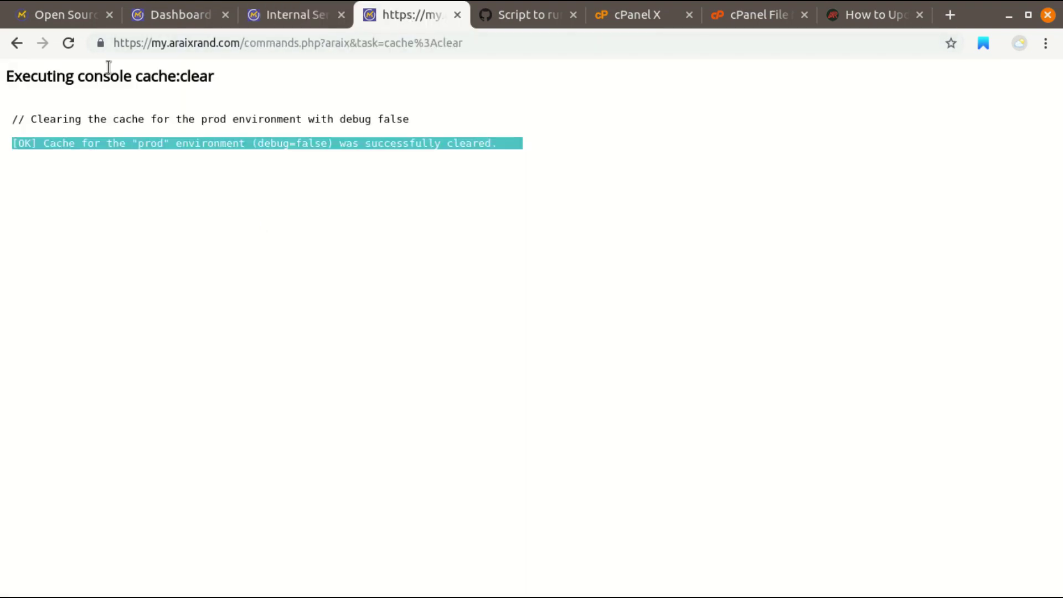
Step: Run cache:clear --no-warmup, retest Reports (still failing), and return to the task list
left_click(17, 42)
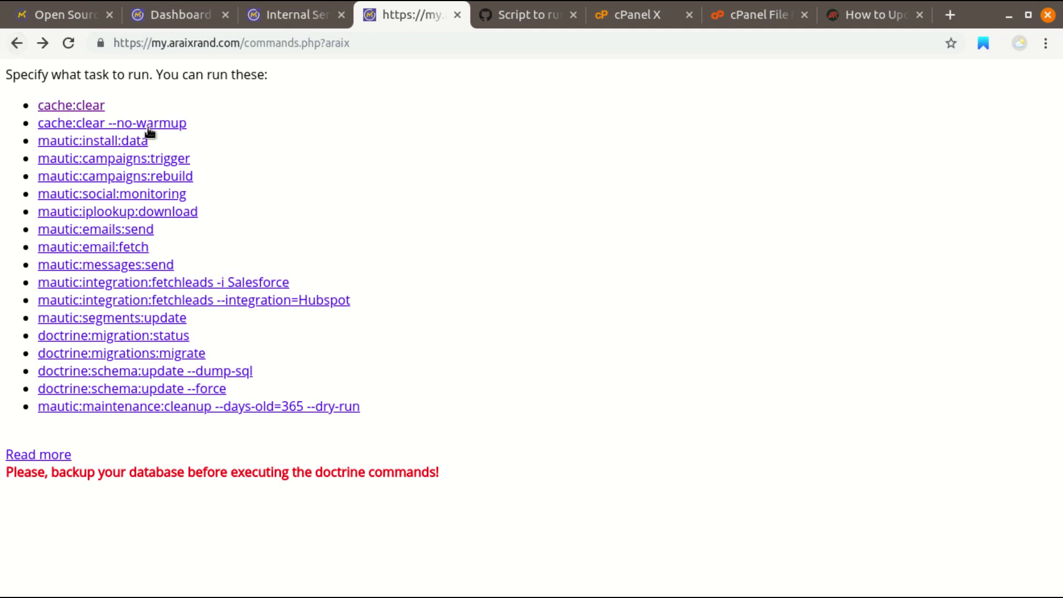
left_click(166, 129)
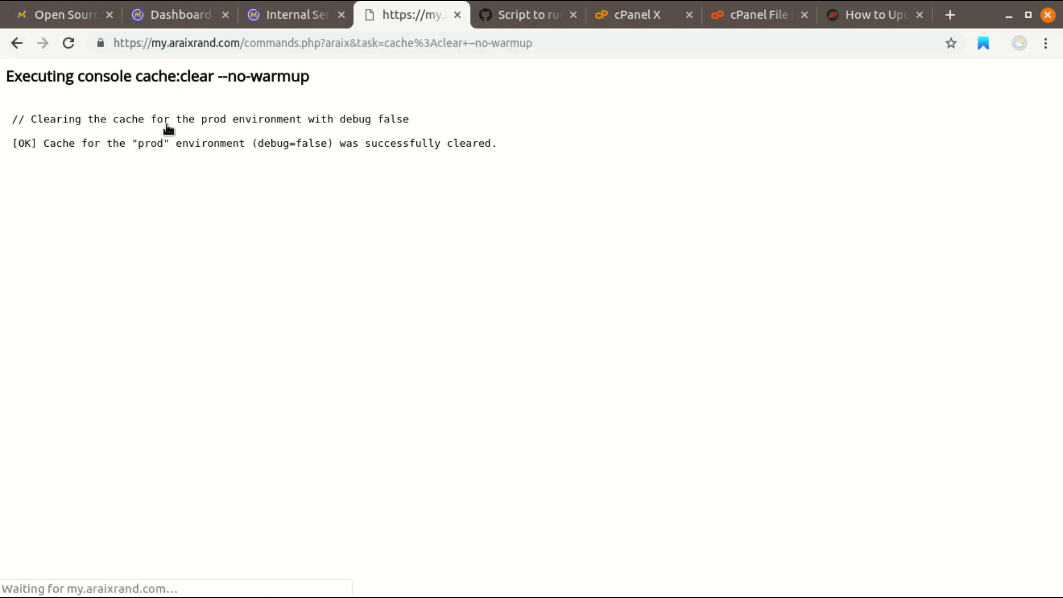
left_click(311, 13)
left_click(57, 42)
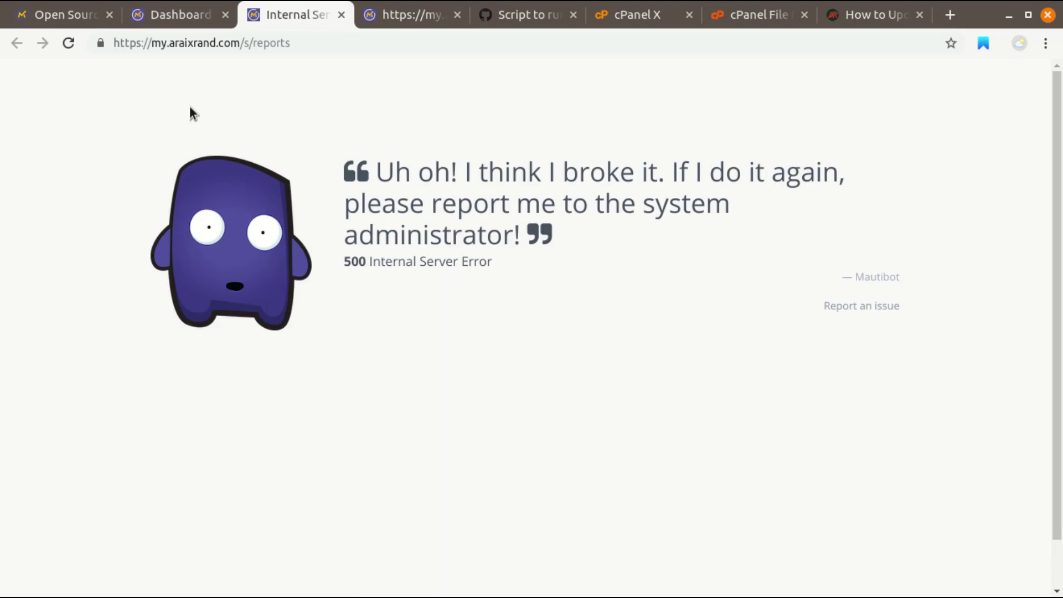
left_click(399, 17)
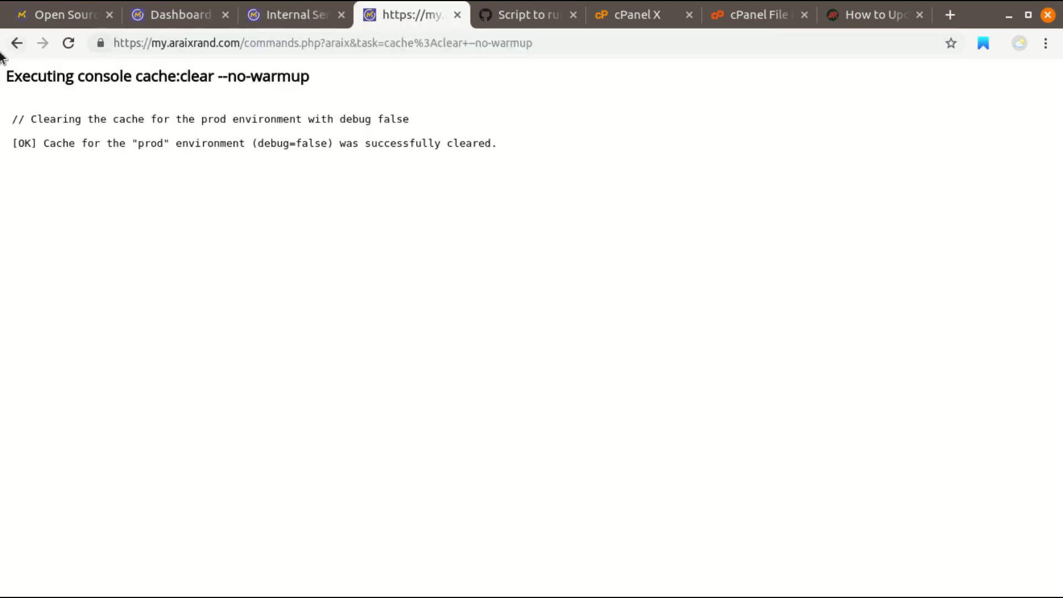
left_click(16, 43)
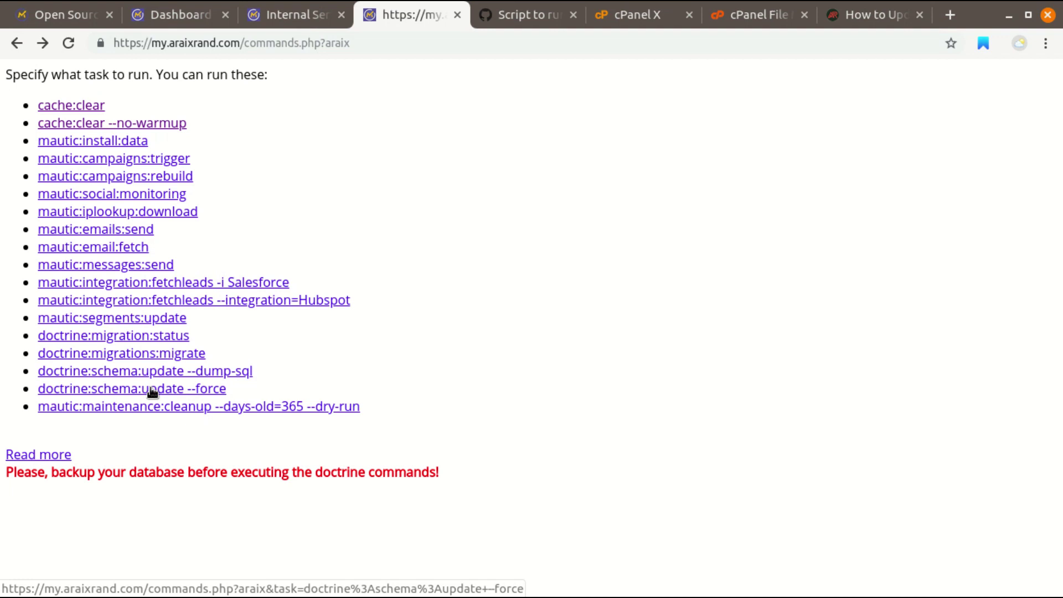
Step: Run doctrine:schema:update --force (11 queries) and recheck Reports, which now lists five reports
left_click(152, 391)
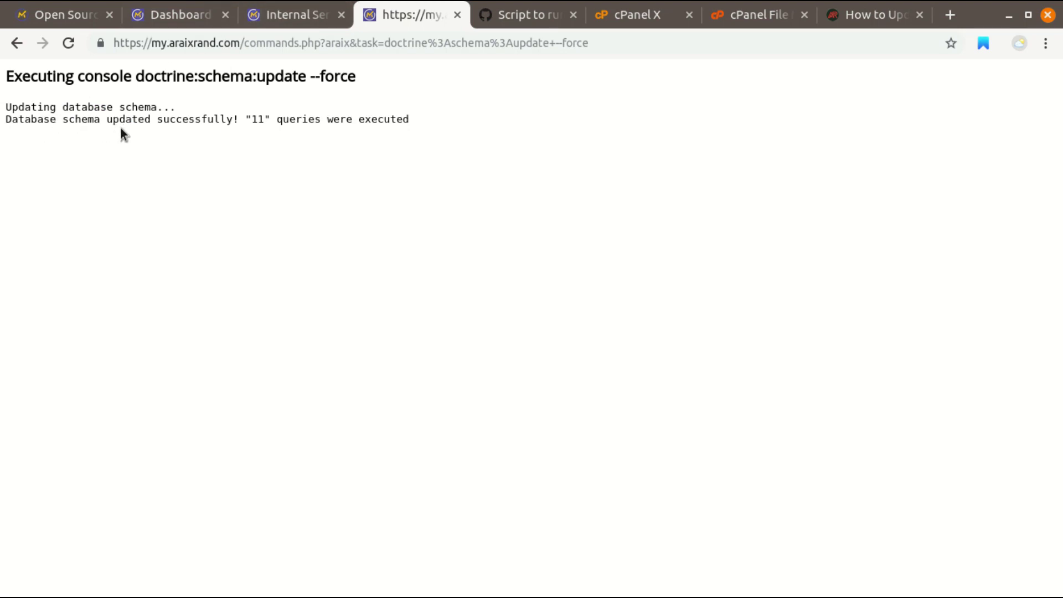
left_click(294, 16)
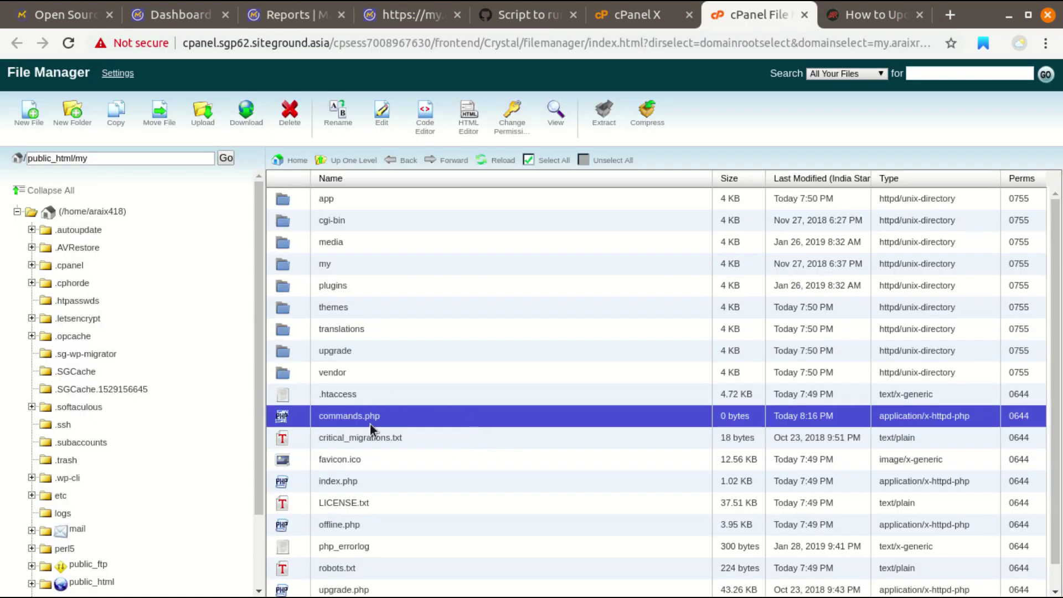
Step: Delete the commands.php script from public_html/my in cPanel File Manager
left_click(290, 112)
left_click(669, 376)
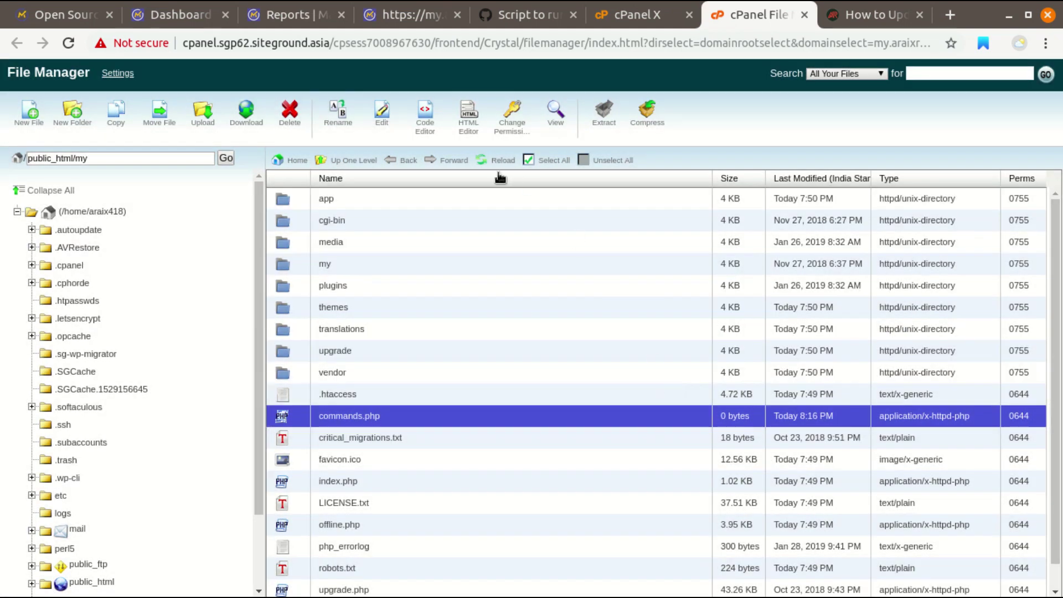